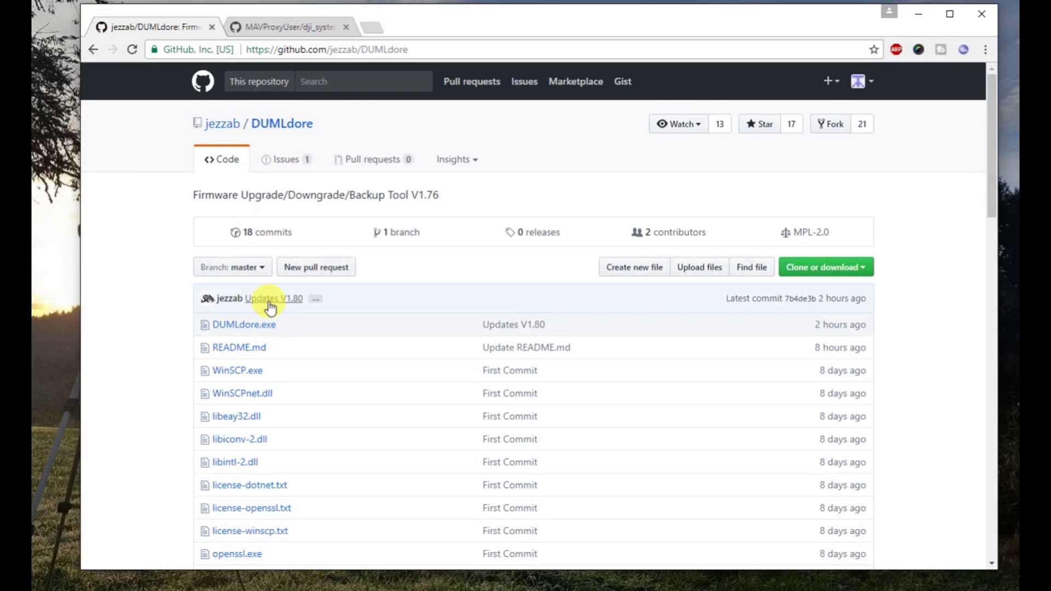
Step: Select the DUMLdore repository's web address in the address bar and scroll down the page
{"action": "left_click", "coordinate": [290, 49]}
{"action": "left_click", "coordinate": [277, 50]}
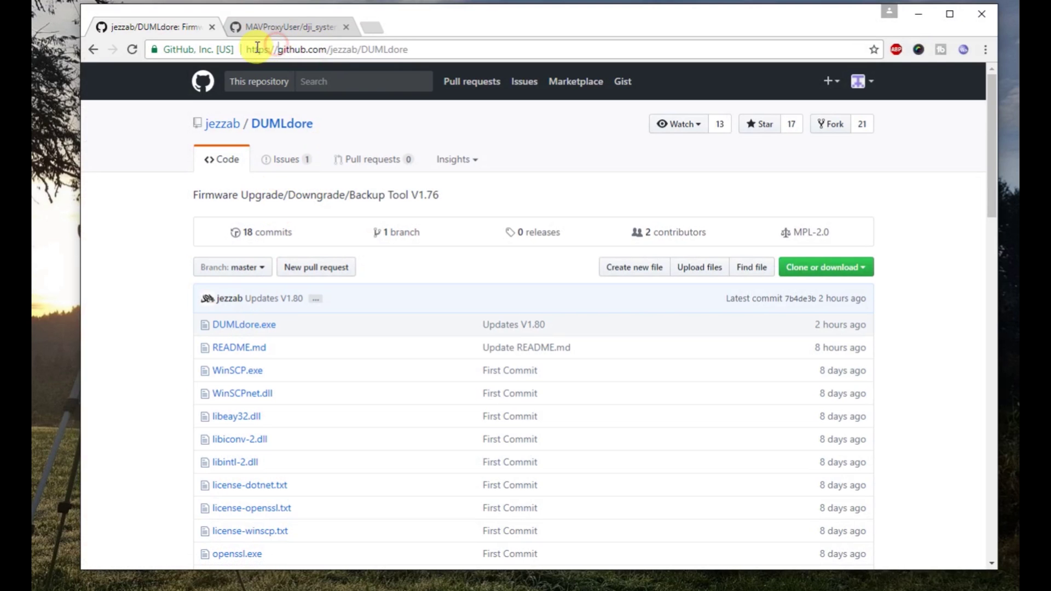
{"action": "left_click_drag", "start_coordinate": [257, 48], "coordinate": [469, 47]}
{"action": "left_click", "coordinate": [469, 47]}
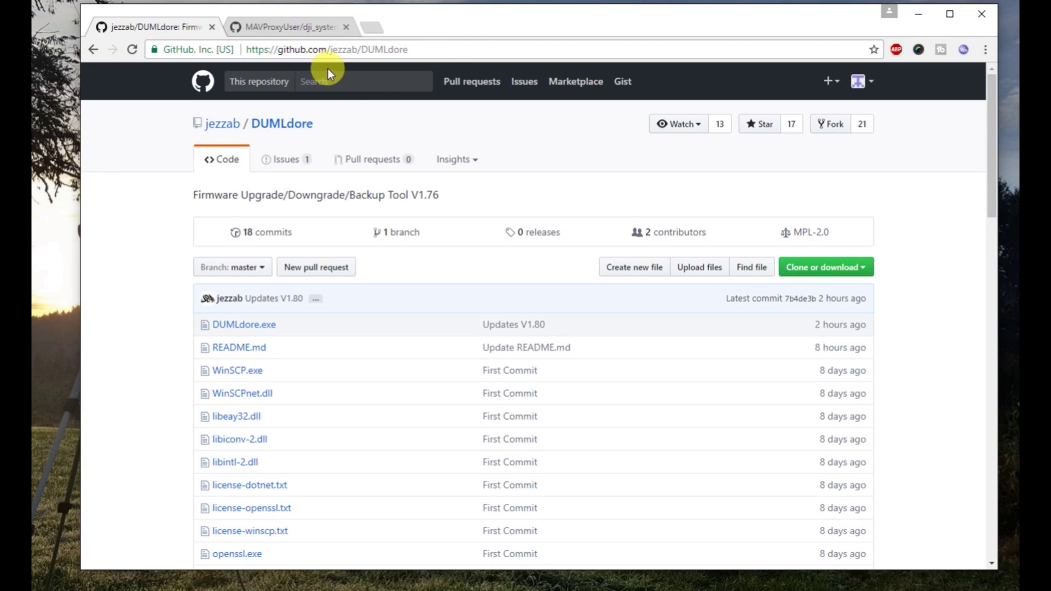
{"action": "scroll", "coordinate": [427, 251], "scroll_direction": "down", "scroll_amount": 2}
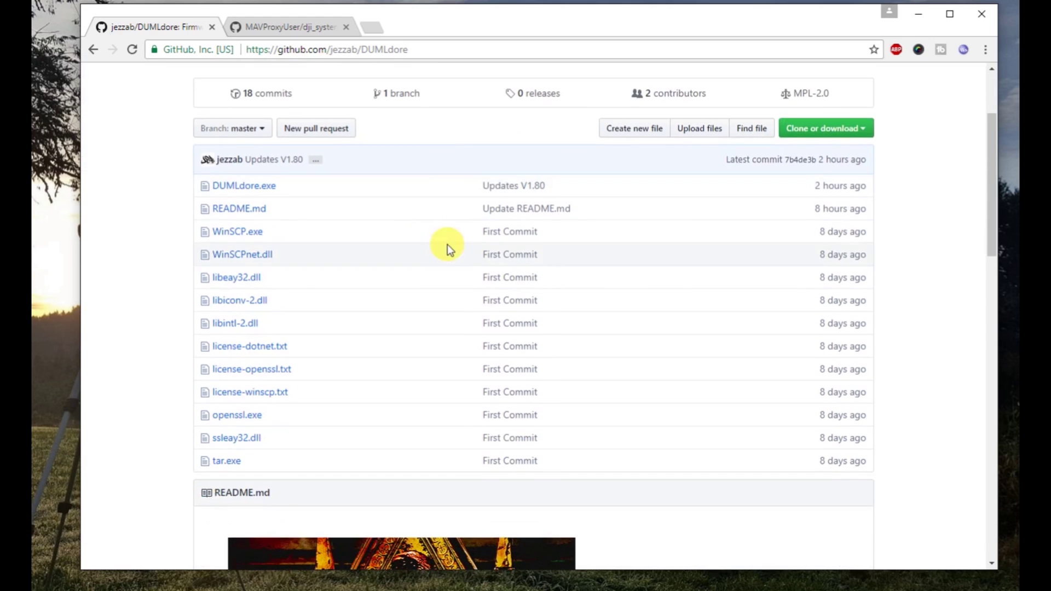
Step: Save DUMLdore-master.zip from Clone or download to the Desktop
{"action": "left_click", "coordinate": [832, 131]}
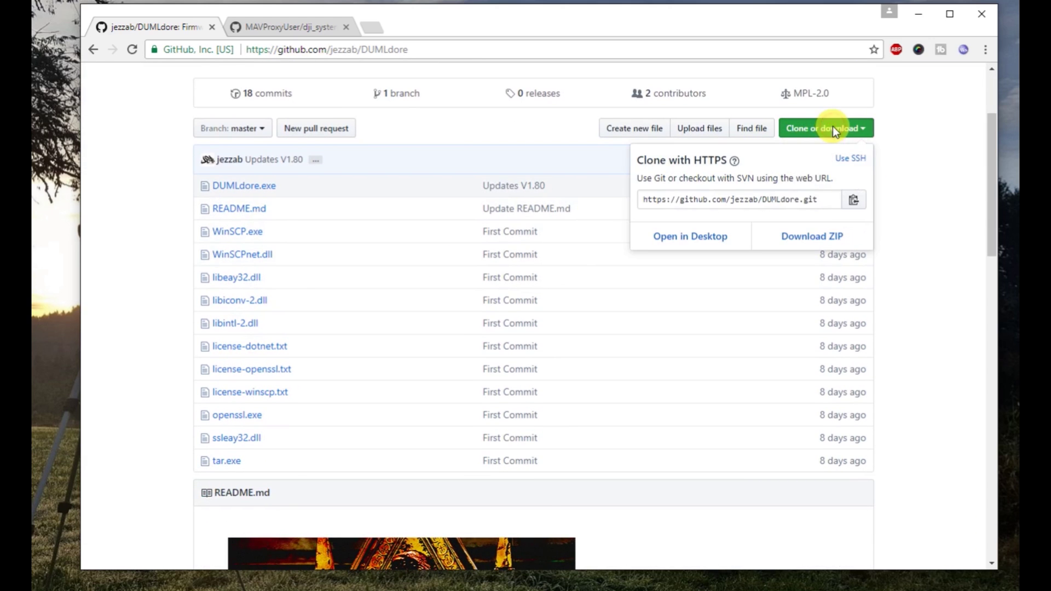
{"action": "right_click", "coordinate": [819, 241]}
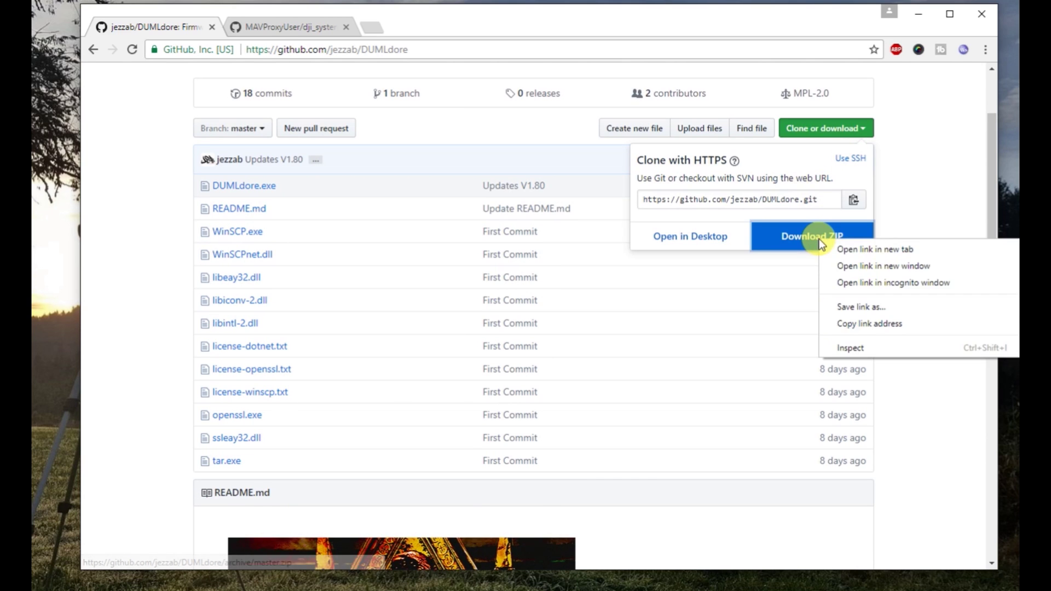
{"action": "left_click", "coordinate": [854, 307]}
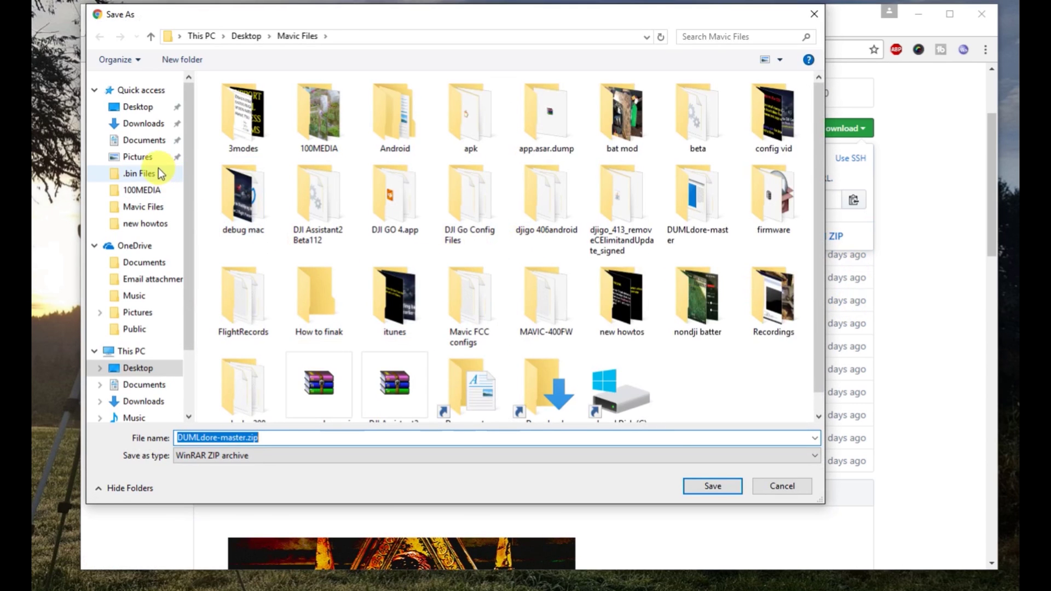
{"action": "left_click", "coordinate": [137, 107]}
{"action": "left_click", "coordinate": [718, 488]}
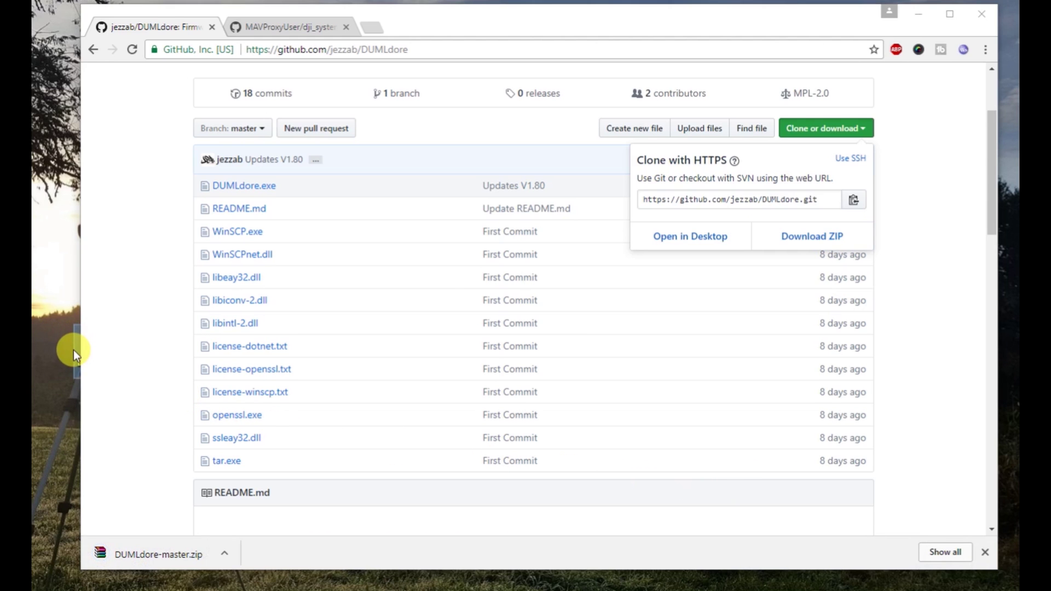
{"action": "left_click", "coordinate": [83, 352]}
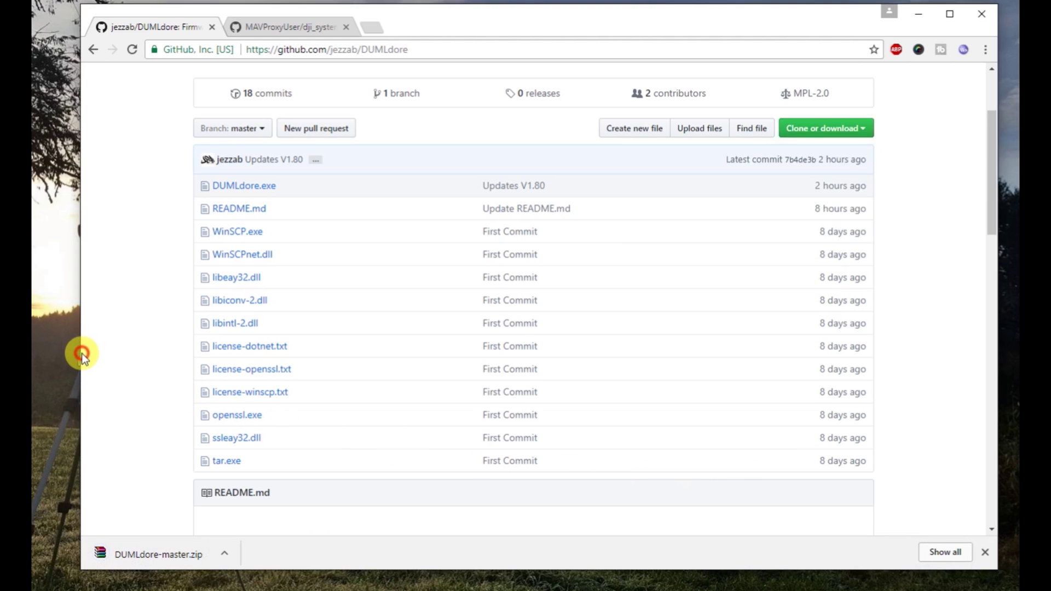
Step: Open V01.03.0700_Mavic_dji_system.bin from the bins folder of the dji_system.bin repository
{"action": "left_click", "coordinate": [286, 32]}
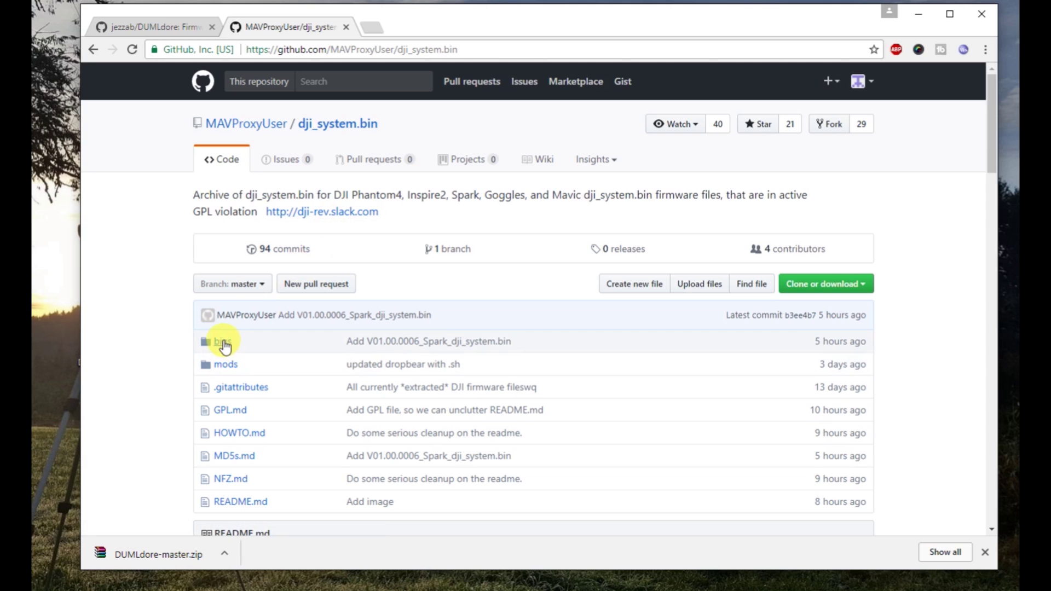
{"action": "left_click", "coordinate": [222, 343]}
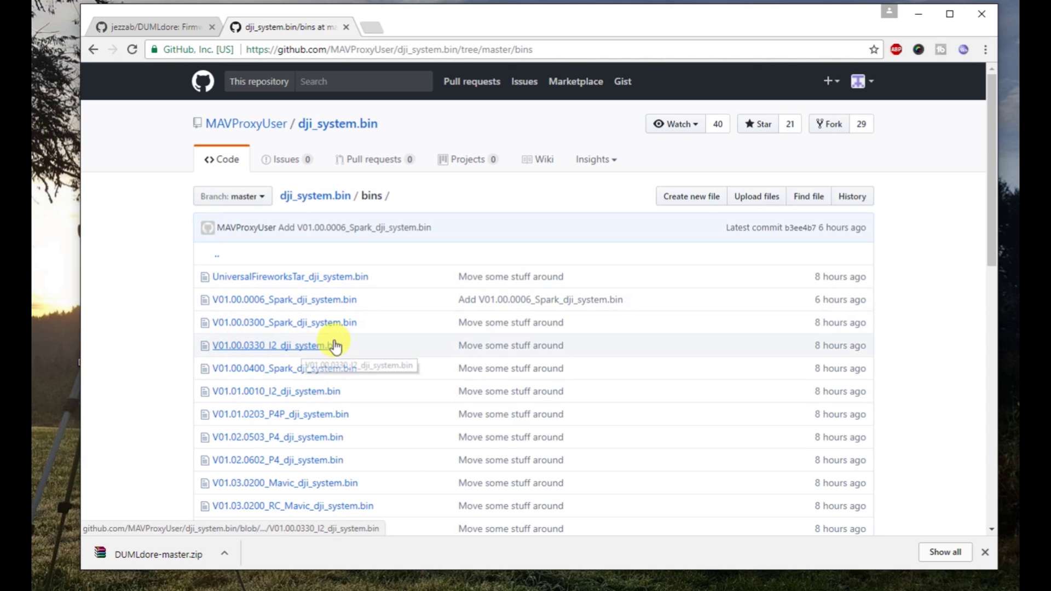
{"action": "left_click_drag", "start_coordinate": [996, 218], "coordinate": [984, 442]}
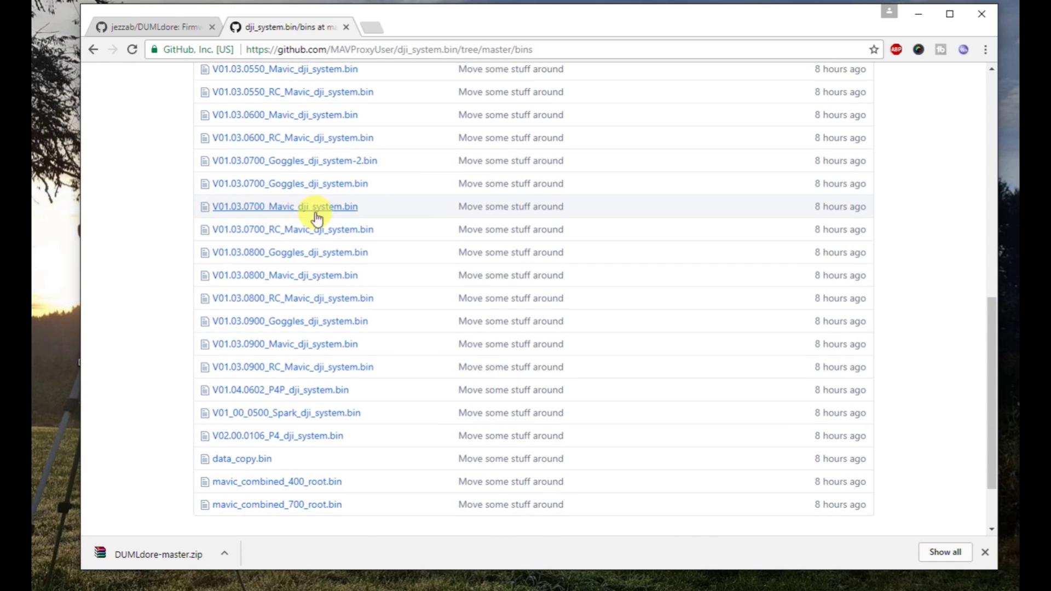
{"action": "left_click", "coordinate": [266, 207]}
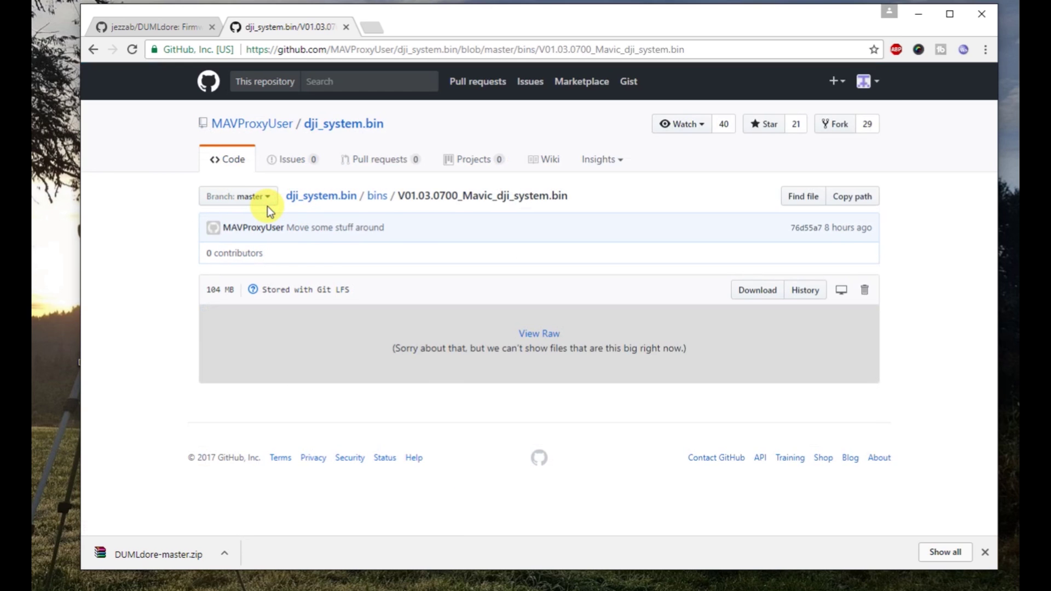
Step: Save the raw V01.03.0700 firmware file to the Desktop
{"action": "right_click", "coordinate": [550, 334]}
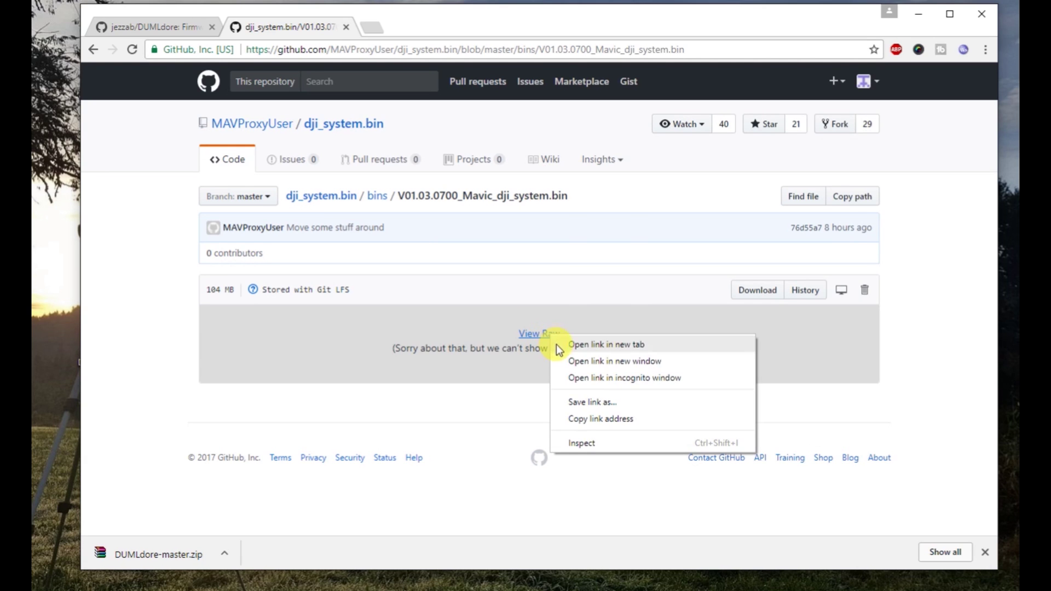
{"action": "left_click", "coordinate": [596, 402]}
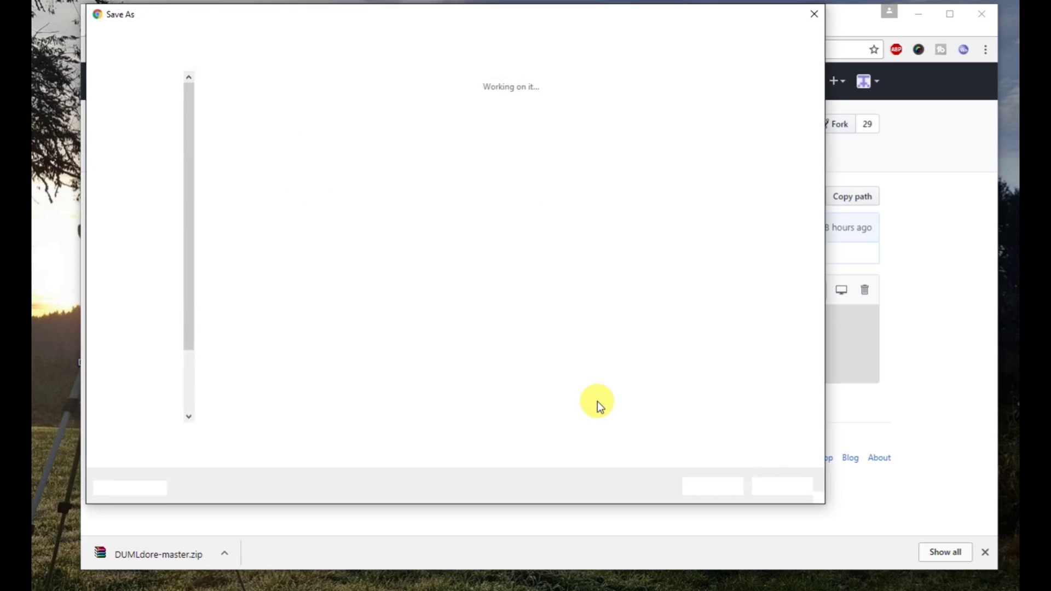
{"action": "left_click", "coordinate": [145, 366]}
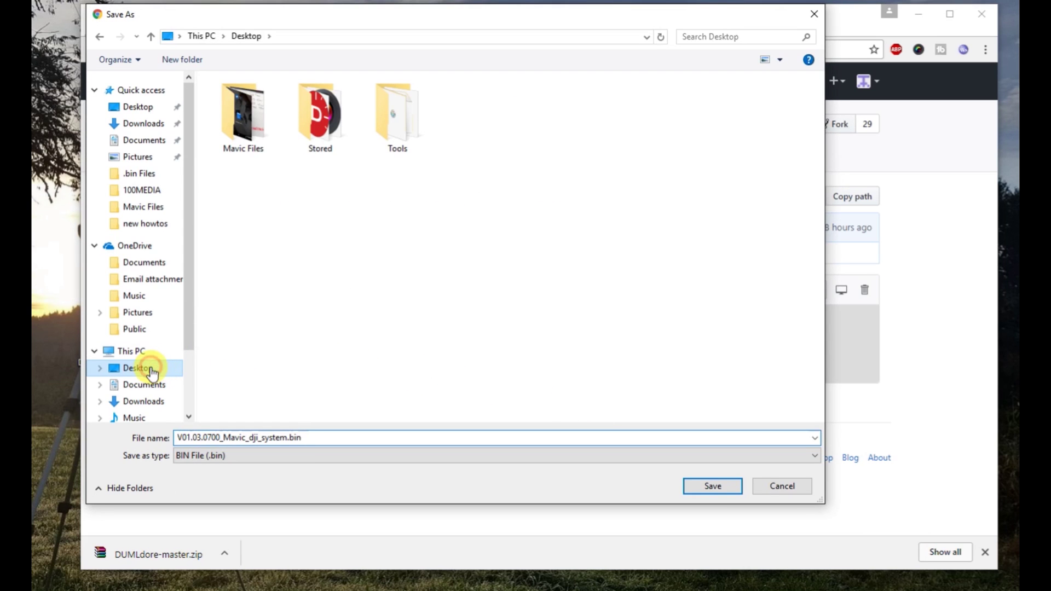
{"action": "left_click", "coordinate": [712, 486]}
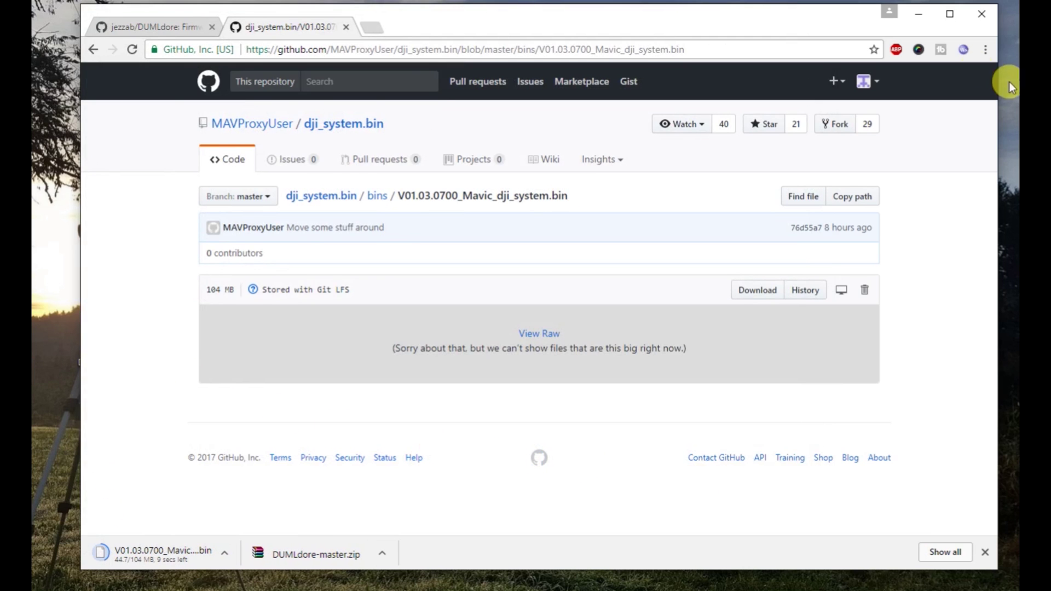
Step: Narrow the browser to check DUMLdore-master.zip and the downloading firmware on the desktop
{"action": "left_click_drag", "start_coordinate": [77, 188], "coordinate": [147, 192]}
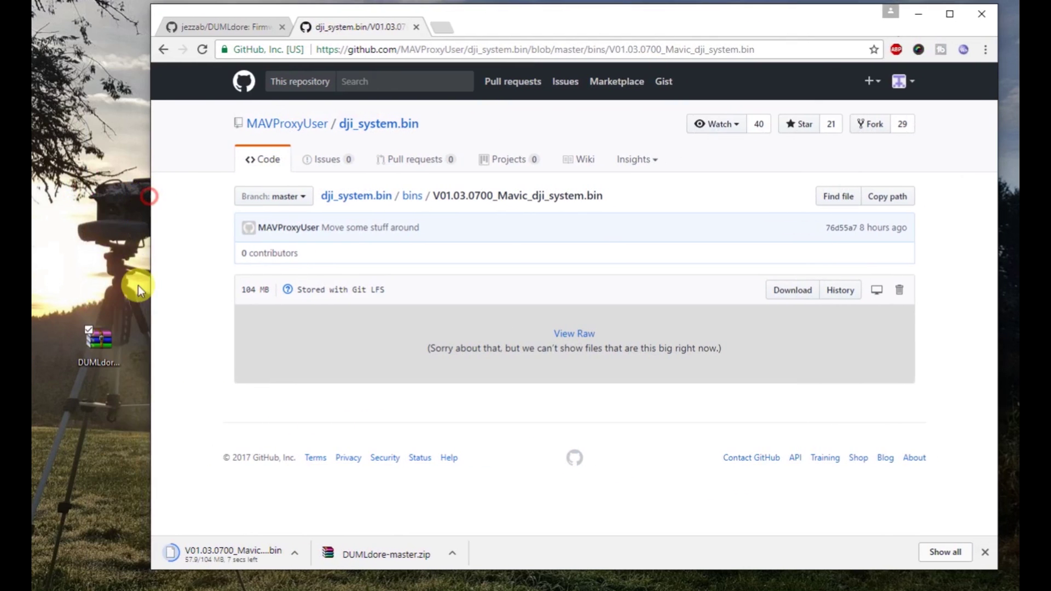
{"action": "left_click", "coordinate": [71, 334]}
{"action": "left_click", "coordinate": [52, 405]}
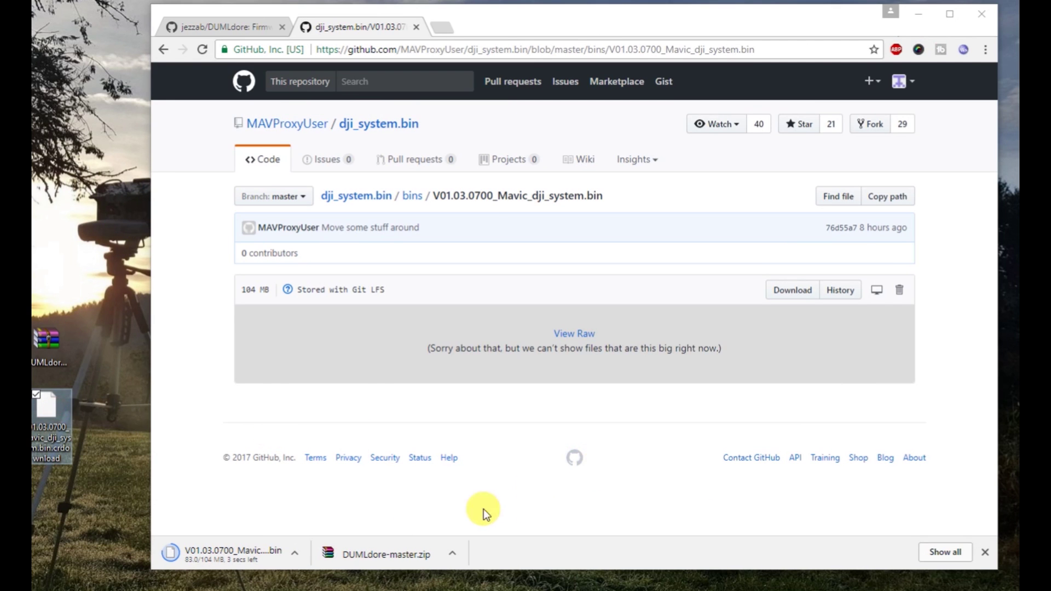
{"action": "left_click", "coordinate": [262, 510]}
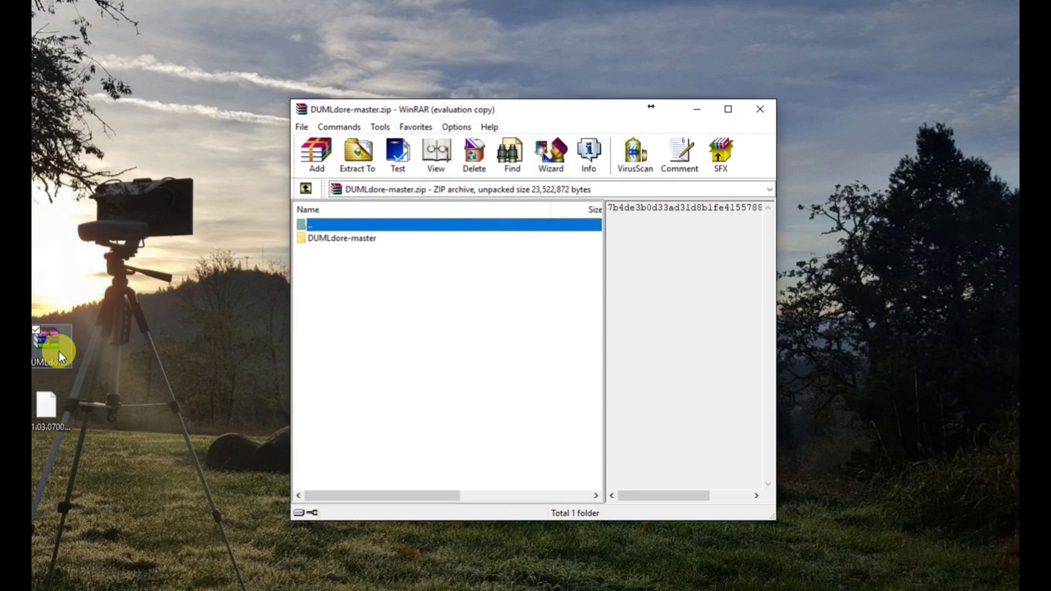
Step: Drag the DUMLdore-master folder out of WinRAR onto the desktop
{"action": "left_click_drag", "start_coordinate": [344, 238], "coordinate": [70, 265]}
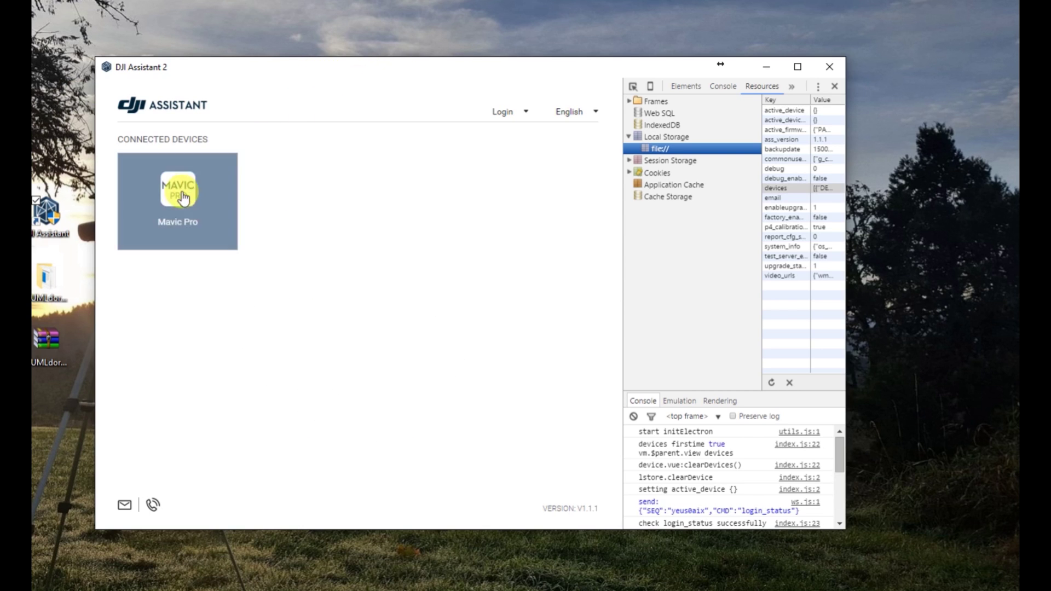
Step: Check the Mavic Pro's firmware list showing V01.03.0400, then quit DJI Assistant 2
{"action": "left_click", "coordinate": [182, 191]}
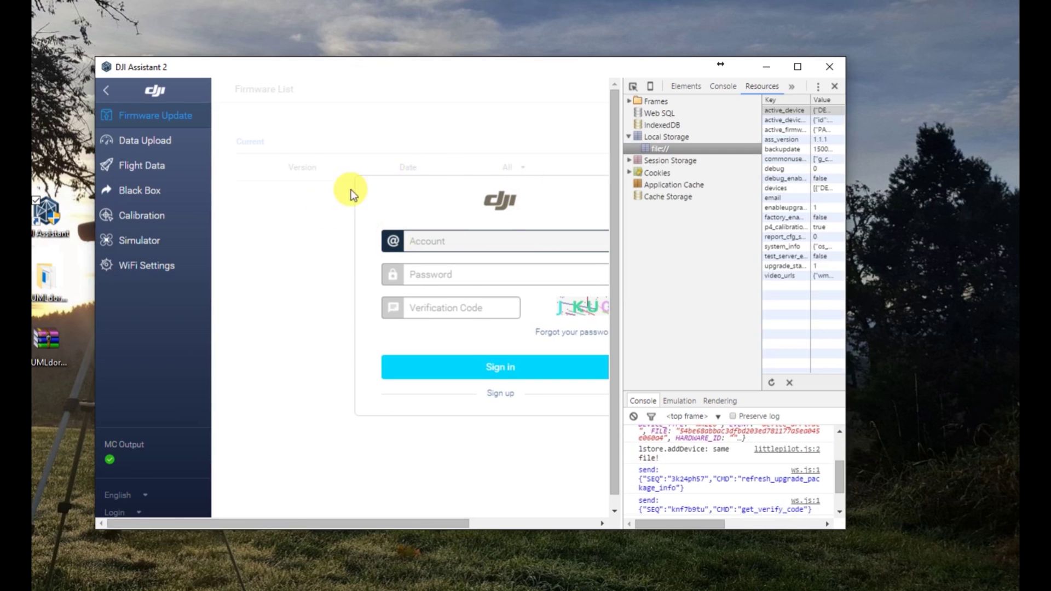
{"action": "left_click", "coordinate": [828, 68]}
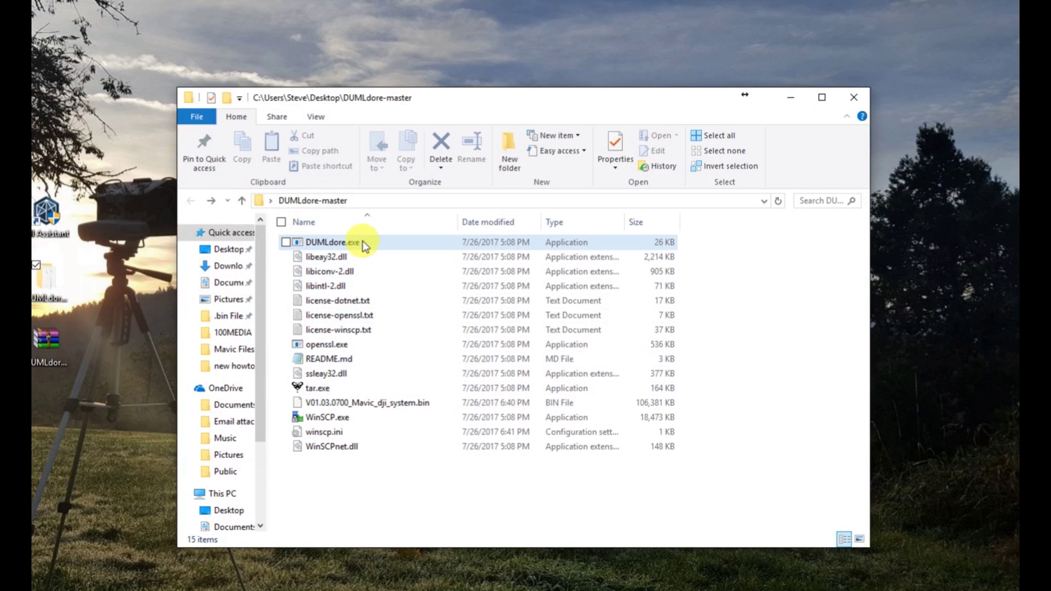
Step: Launch DUMLdore.exe and run Backup Firmware for the Aircraft
{"action": "left_click", "coordinate": [363, 242]}
{"action": "double_click", "coordinate": [362, 241]}
{"action": "left_click_drag", "start_coordinate": [118, 86], "coordinate": [553, 188]}
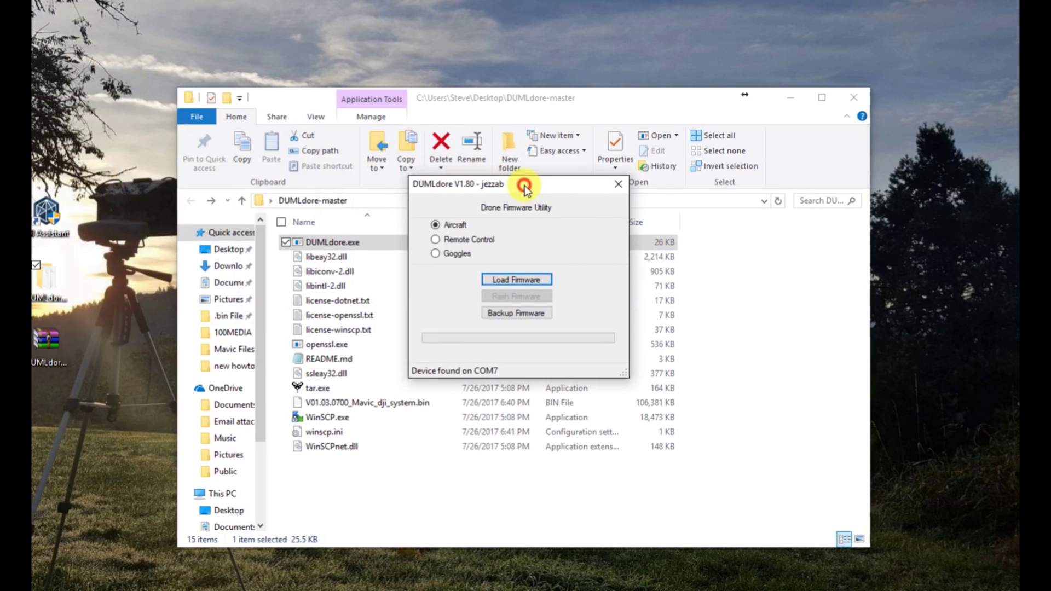
{"action": "left_click", "coordinate": [545, 319]}
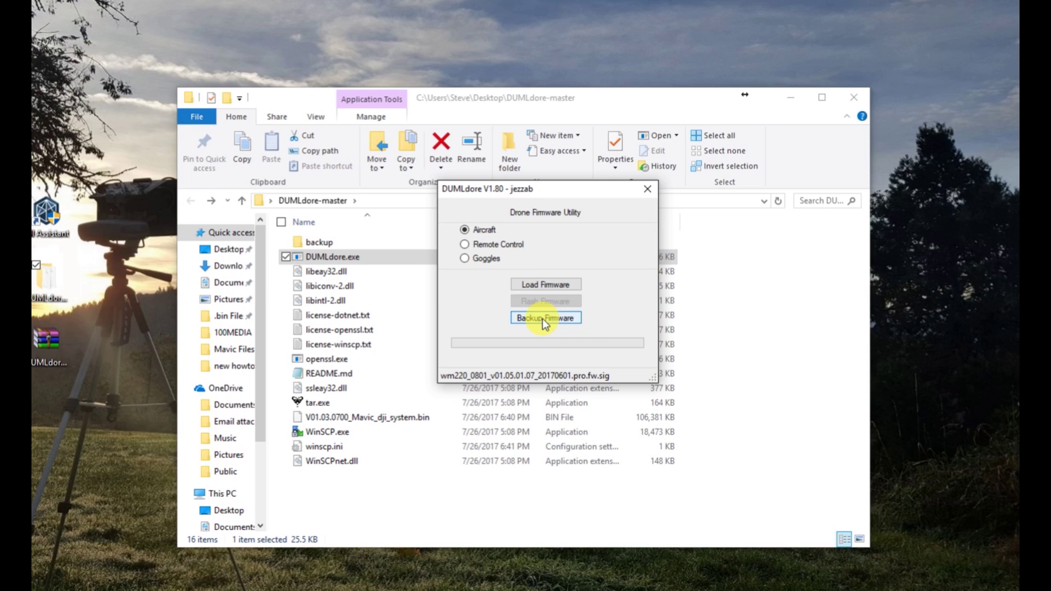
{"action": "left_click", "coordinate": [543, 319]}
Step: Wait for the backup to finish, leaving dji_system.bin in DUMLdore-master with the drone on COM7
{"action": "left_click", "coordinate": [510, 192]}
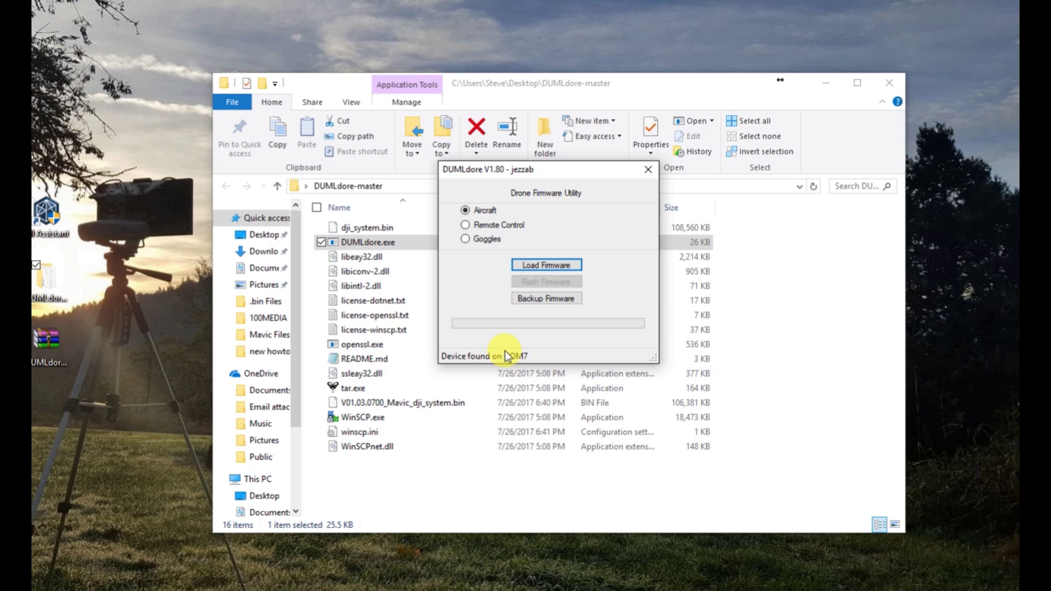
Step: Load V01.03.0700_Mavic_dji_system.bin in DUMLdore and start Flash Firmware
{"action": "left_click", "coordinate": [546, 266]}
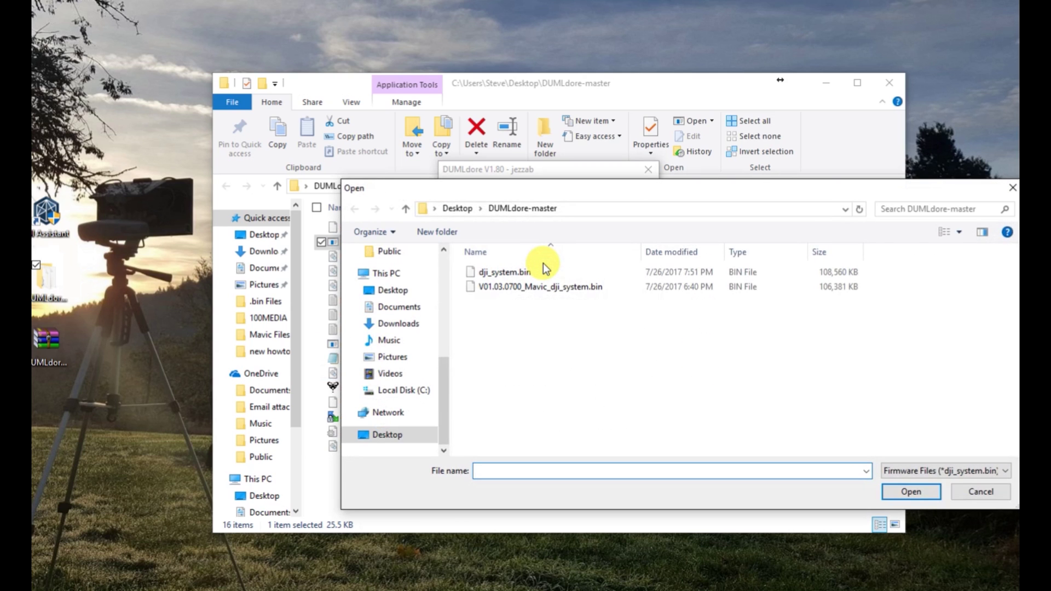
{"action": "left_click", "coordinate": [501, 286]}
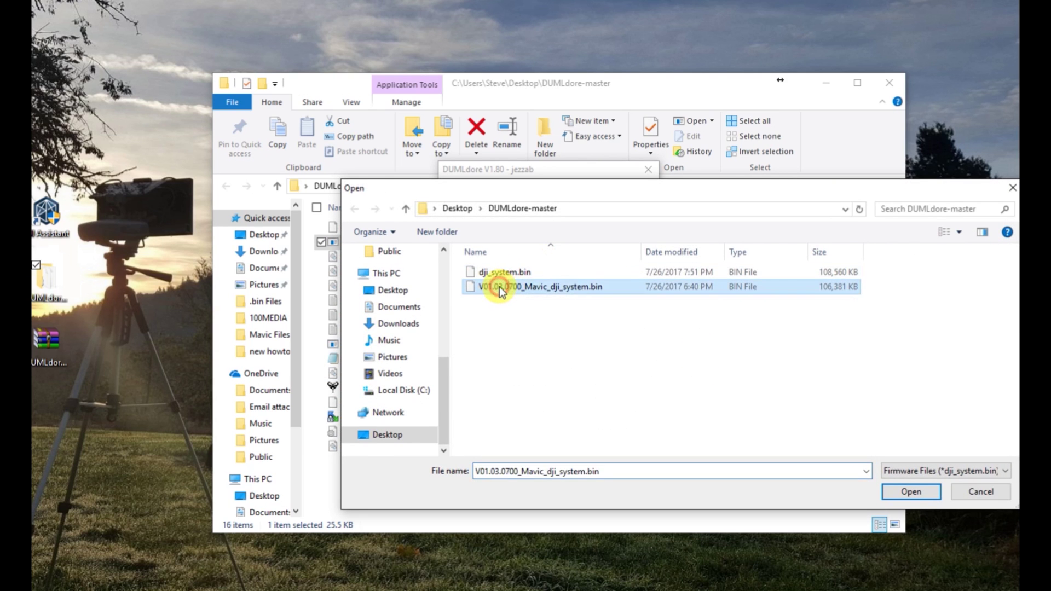
{"action": "left_click", "coordinate": [904, 490]}
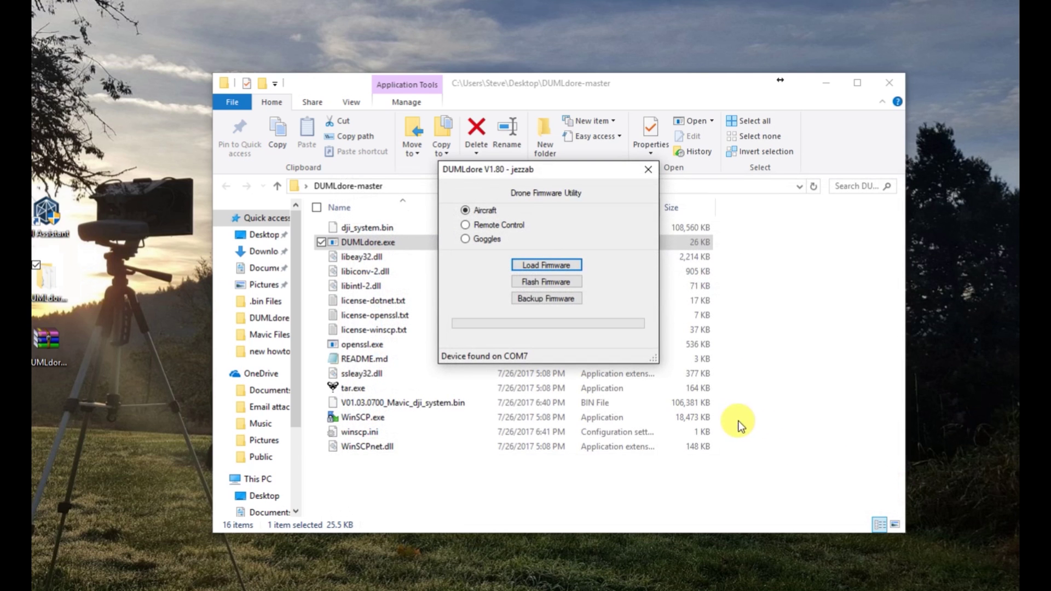
{"action": "left_click", "coordinate": [546, 283]}
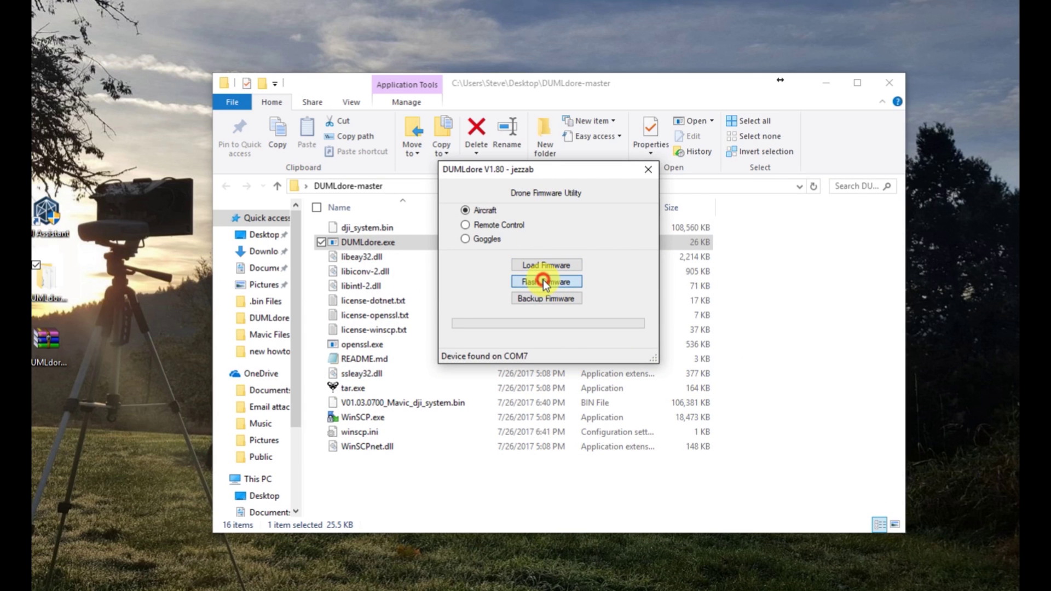
Step: Move the warning aside and confirm sending the V01.03.0700 firmware to the Mavic Pro
{"action": "left_click_drag", "start_coordinate": [491, 272], "coordinate": [563, 238]}
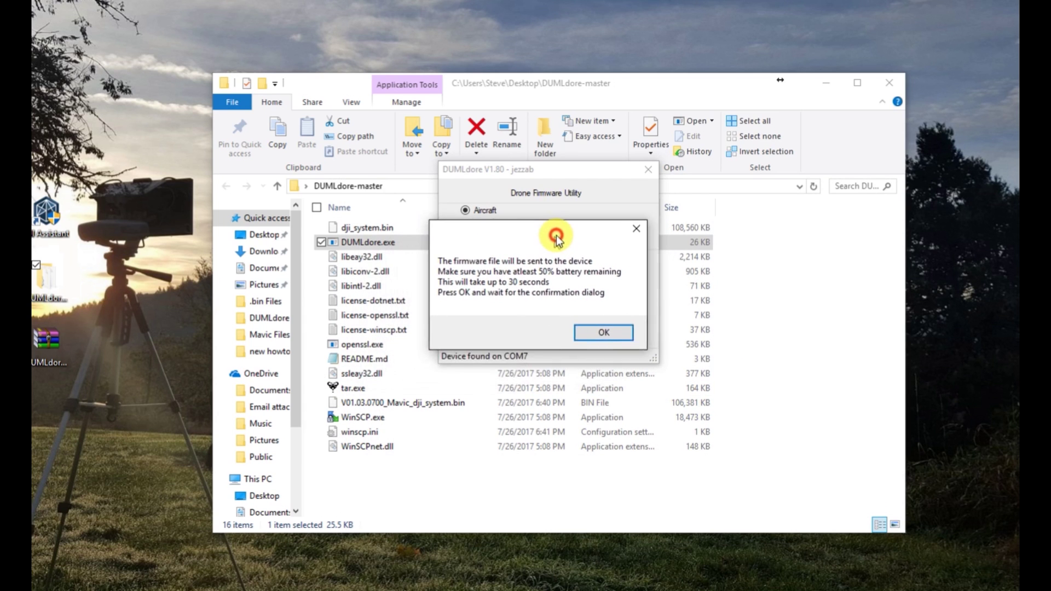
{"action": "left_click", "coordinate": [608, 326]}
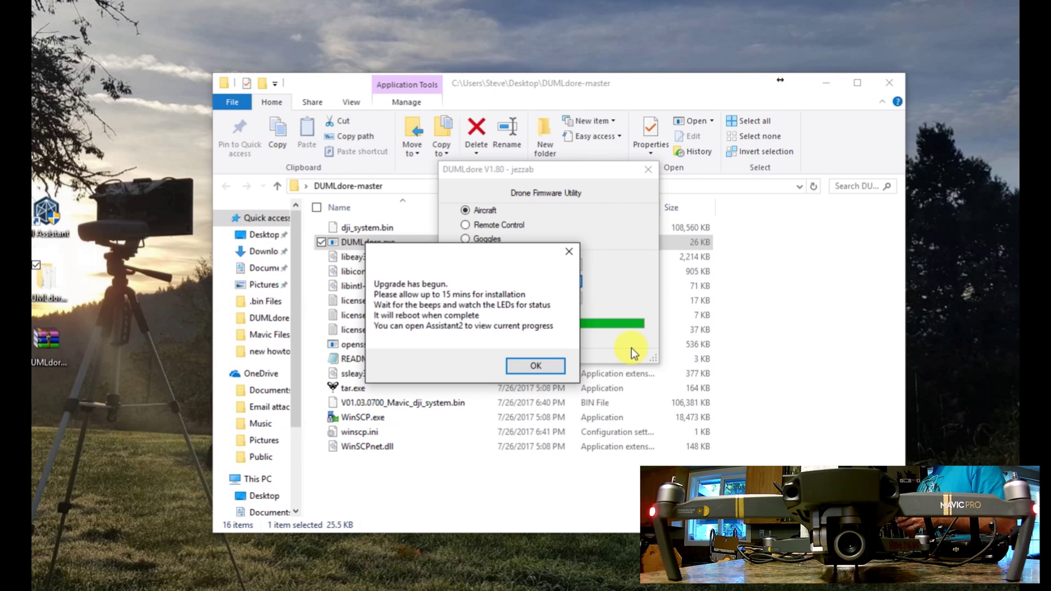
Step: Dismiss the 'Upgrade has begun' notice and close DUMLdore
{"action": "left_click", "coordinate": [543, 367]}
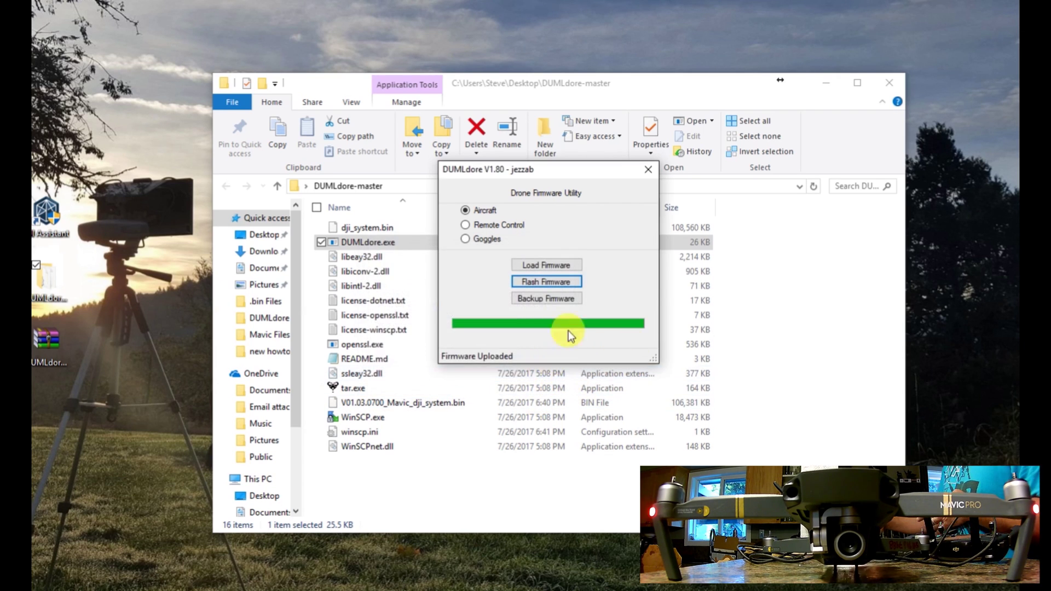
{"action": "left_click", "coordinate": [648, 170]}
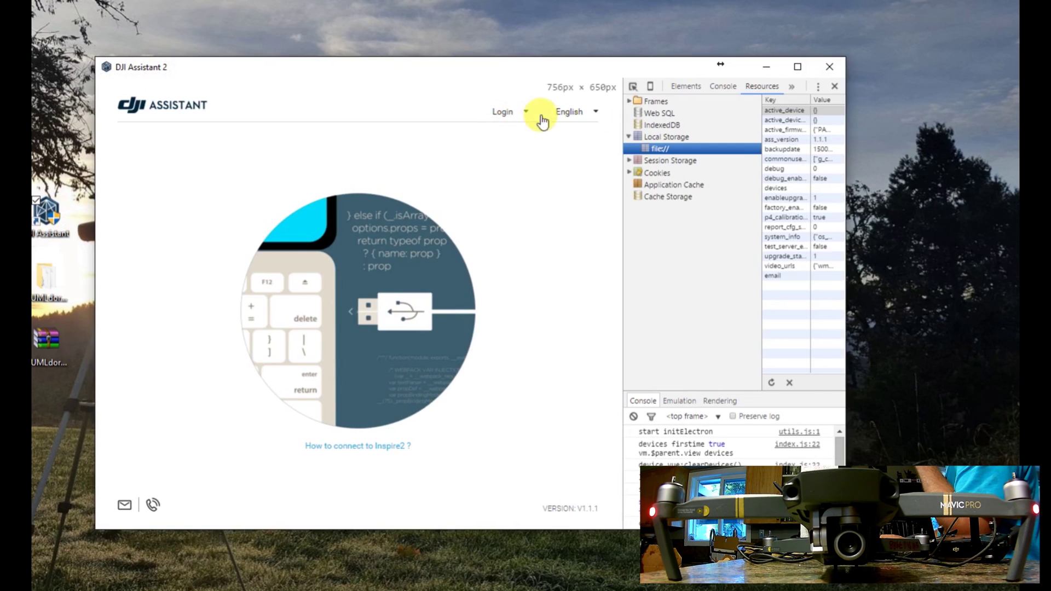
Step: Close developer tools, open the Mavic Pro device page, and sign in to the DJI account
{"action": "left_click", "coordinate": [834, 86]}
{"action": "left_click", "coordinate": [727, 114]}
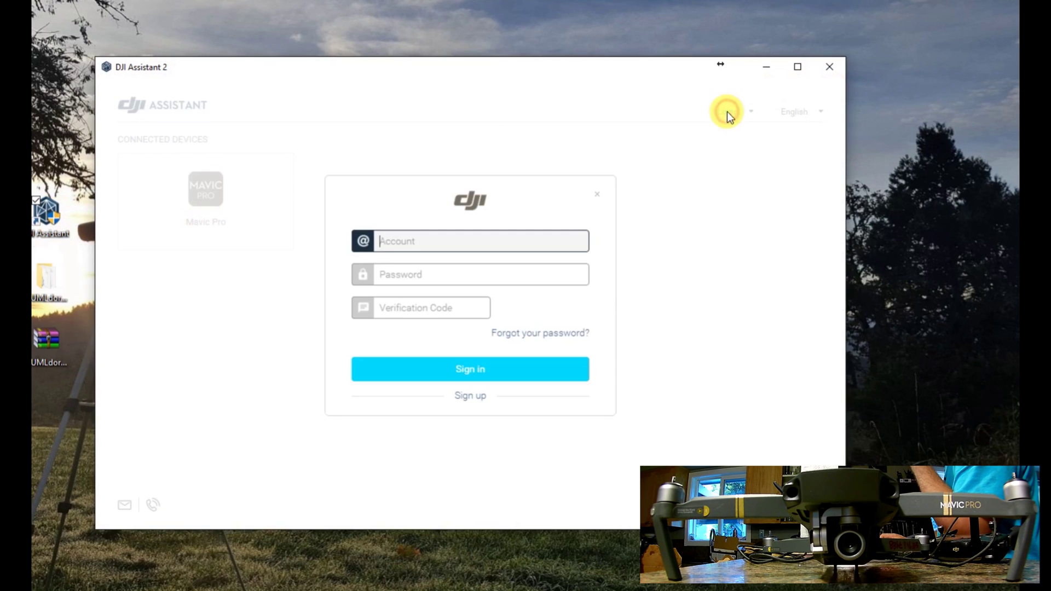
{"action": "left_click", "coordinate": [600, 195]}
{"action": "left_click", "coordinate": [200, 190]}
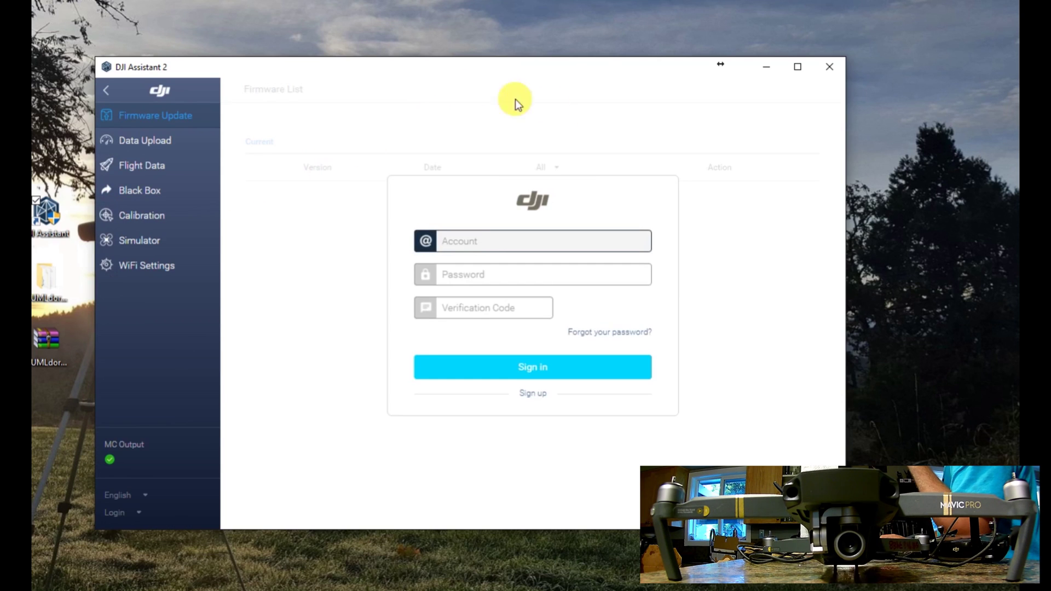
{"action": "left_click_drag", "start_coordinate": [511, 76], "coordinate": [536, 77]}
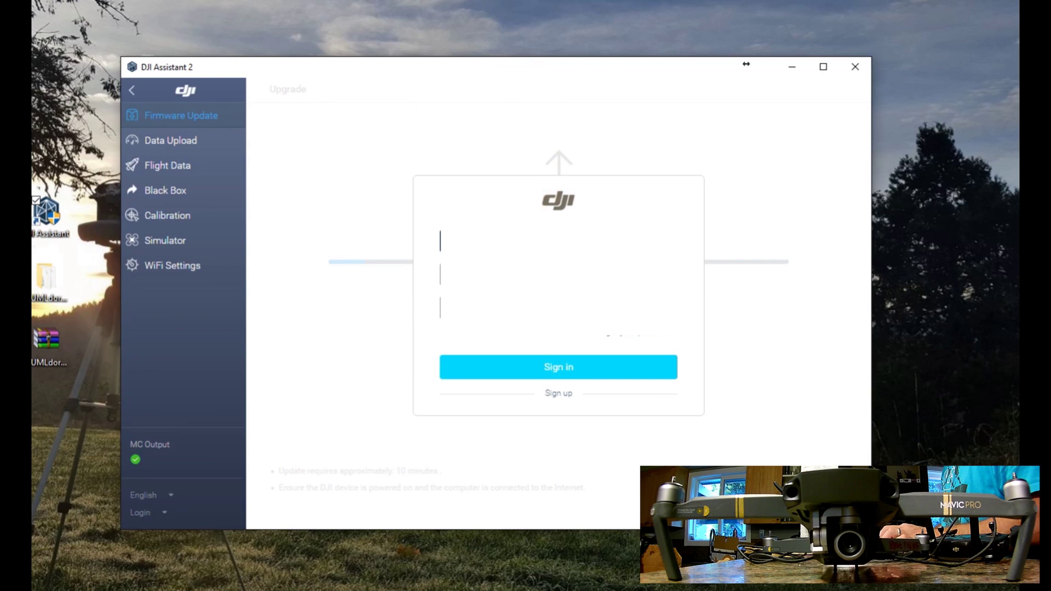
{"action": "key", "text": "Tab"}
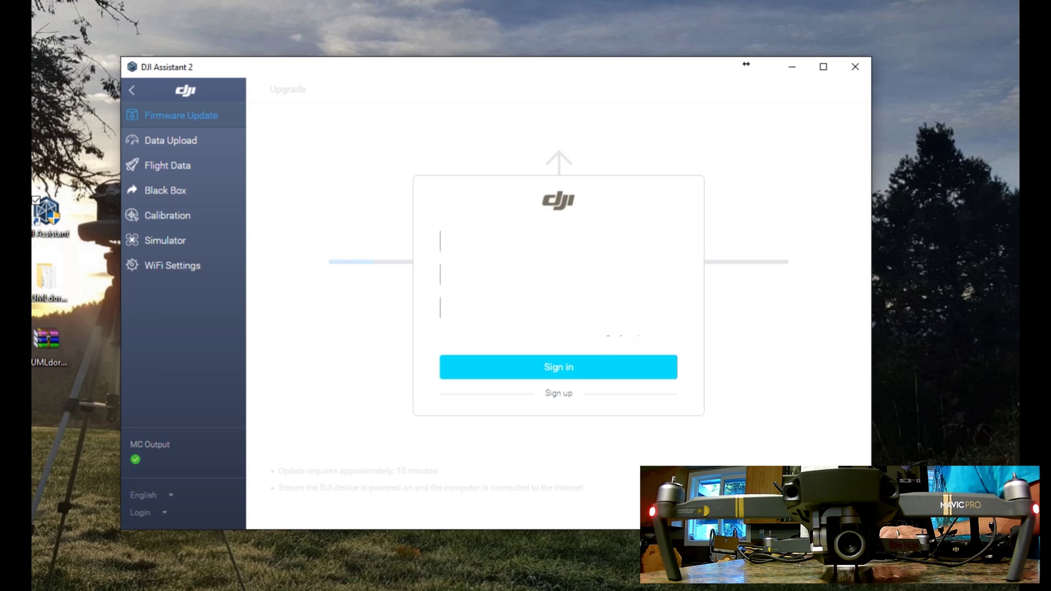
{"action": "left_click", "coordinate": [558, 366]}
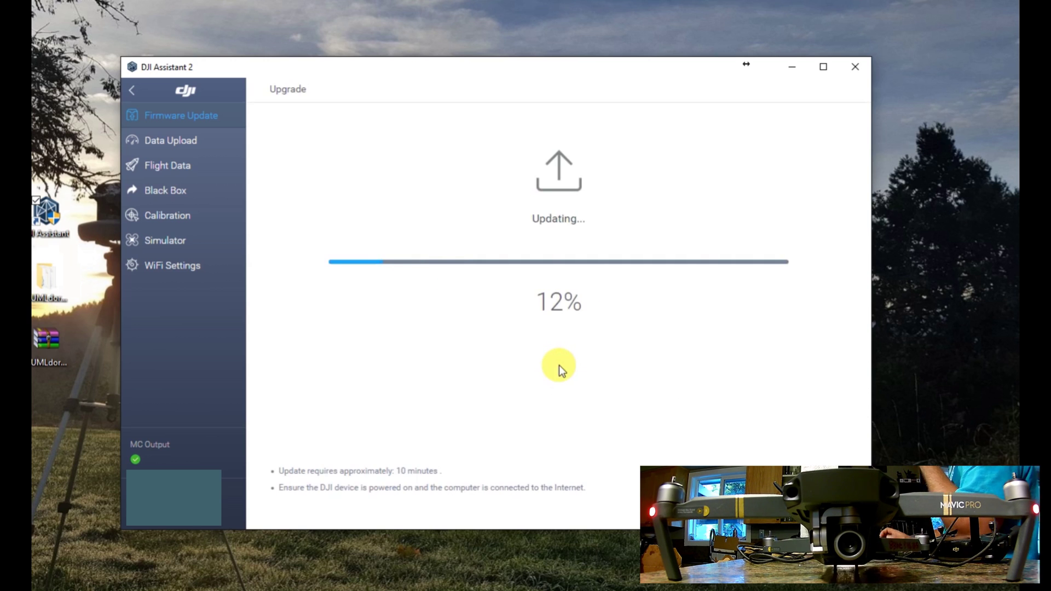
Step: Wait on the Firmware Update page as the Mavic Pro upgrade climbs to 99%
{"action": "left_click", "coordinate": [559, 366]}
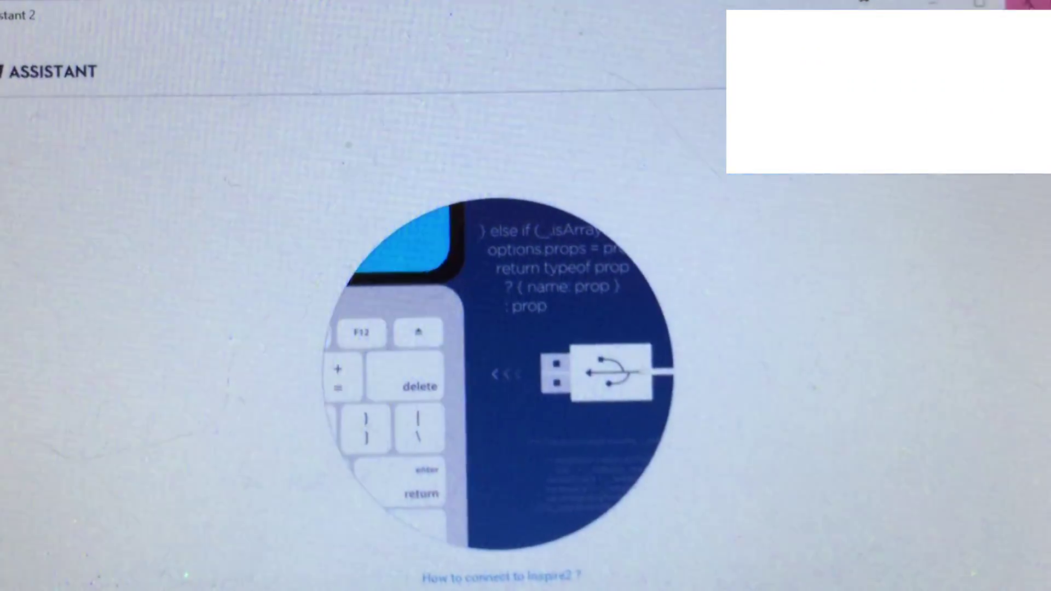
Step: Close the DJI Assistant 2 window at 99% upgrade progress and answer the Quit Now? prompt
{"action": "left_click", "coordinate": [1028, 3]}
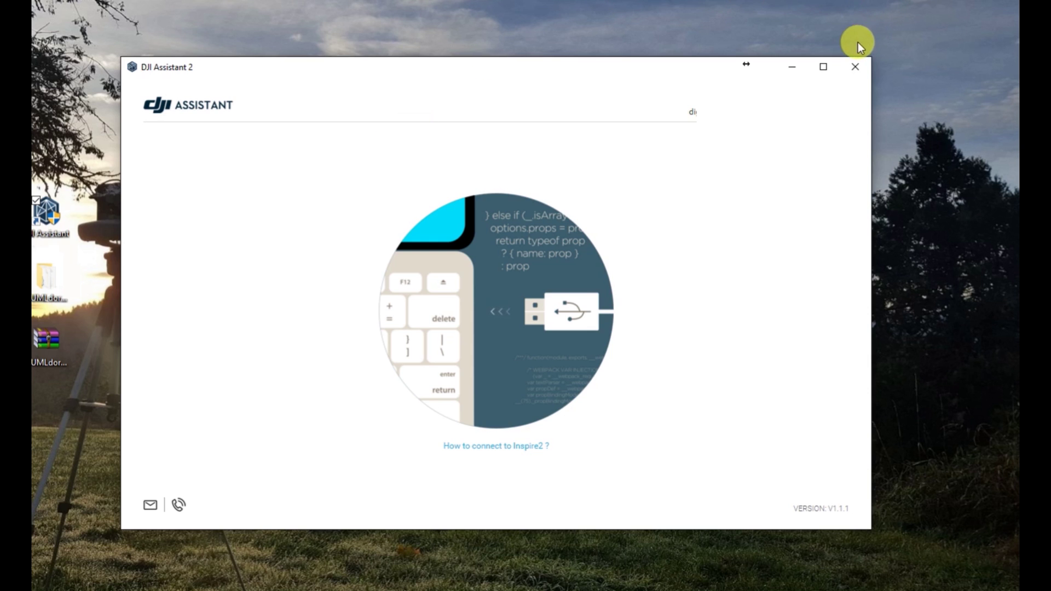
Step: Restart DJI Assistant 2 in debug mode and open the connected Mavic Pro card
{"action": "left_click", "coordinate": [854, 66]}
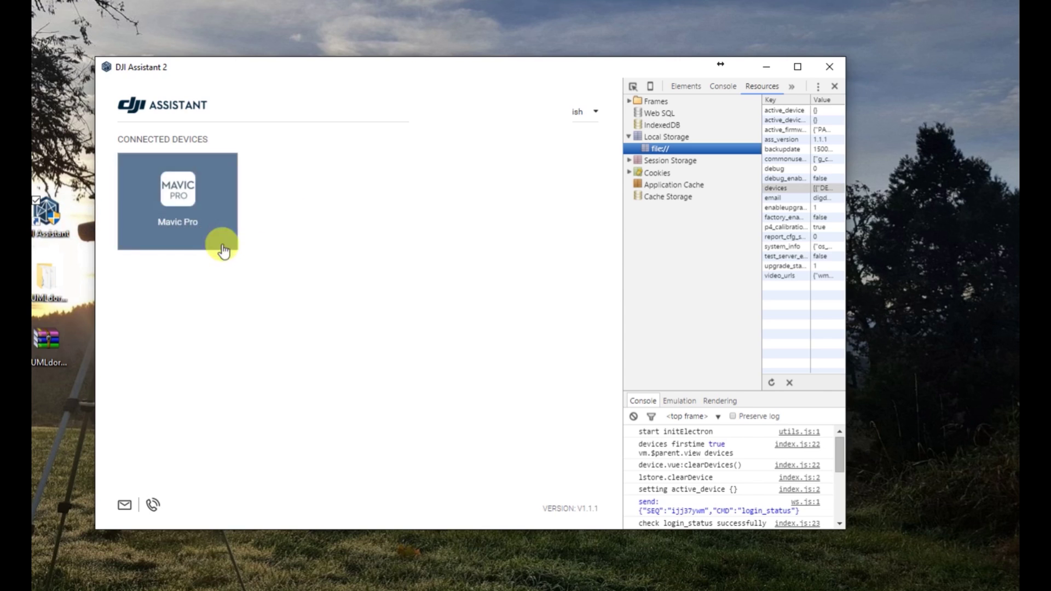
{"action": "left_click", "coordinate": [202, 233]}
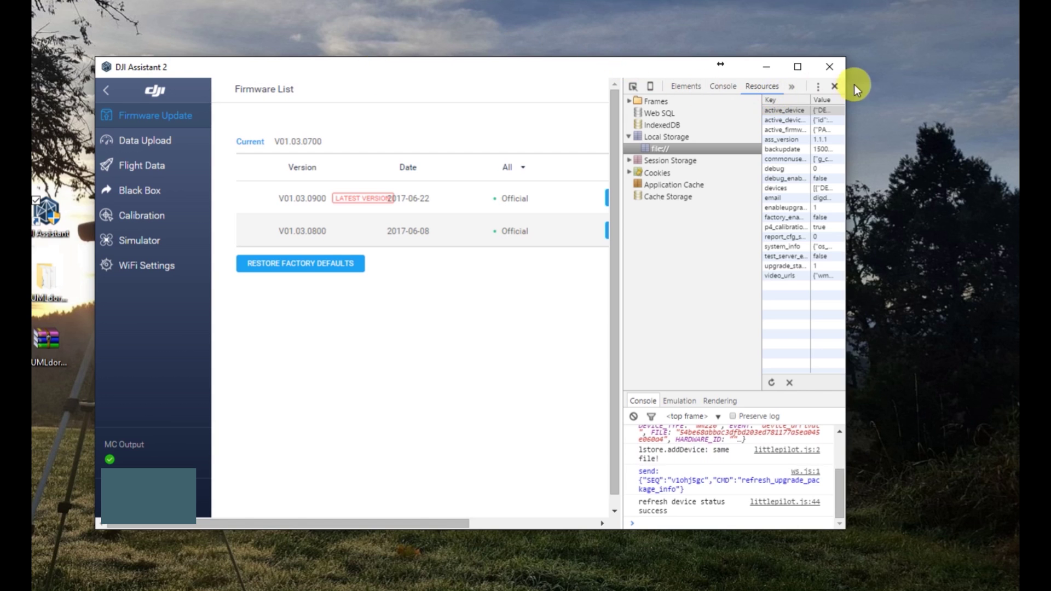
Step: Confirm the Firmware List shows current V01.03.0700, then close the developer tools panel
{"action": "left_click", "coordinate": [834, 86]}
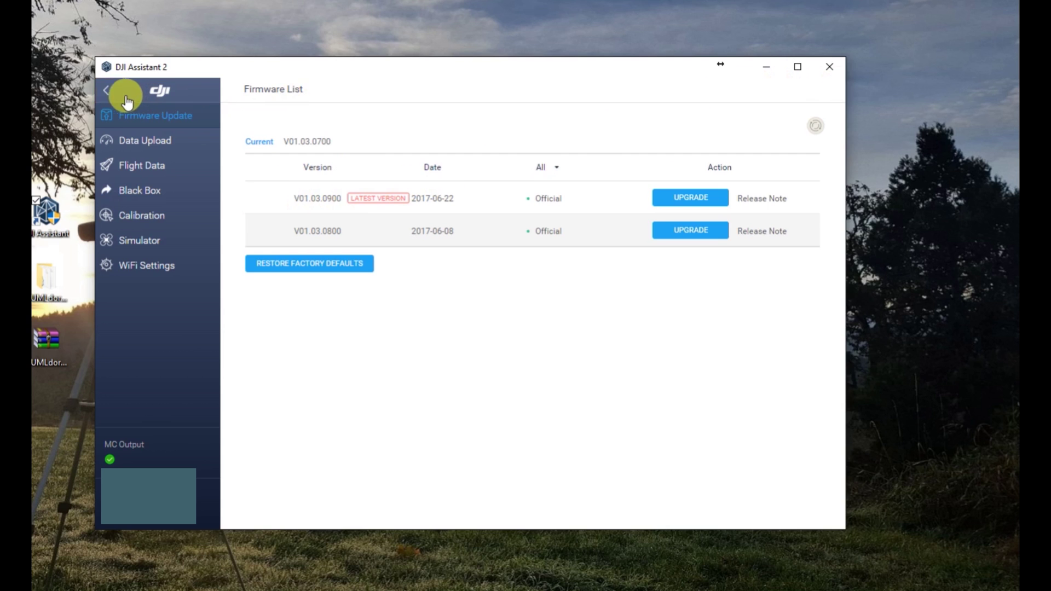
Step: Leave the Firmware List via the sidebar back arrow to reach the closing instructions card
{"action": "left_click", "coordinate": [106, 91]}
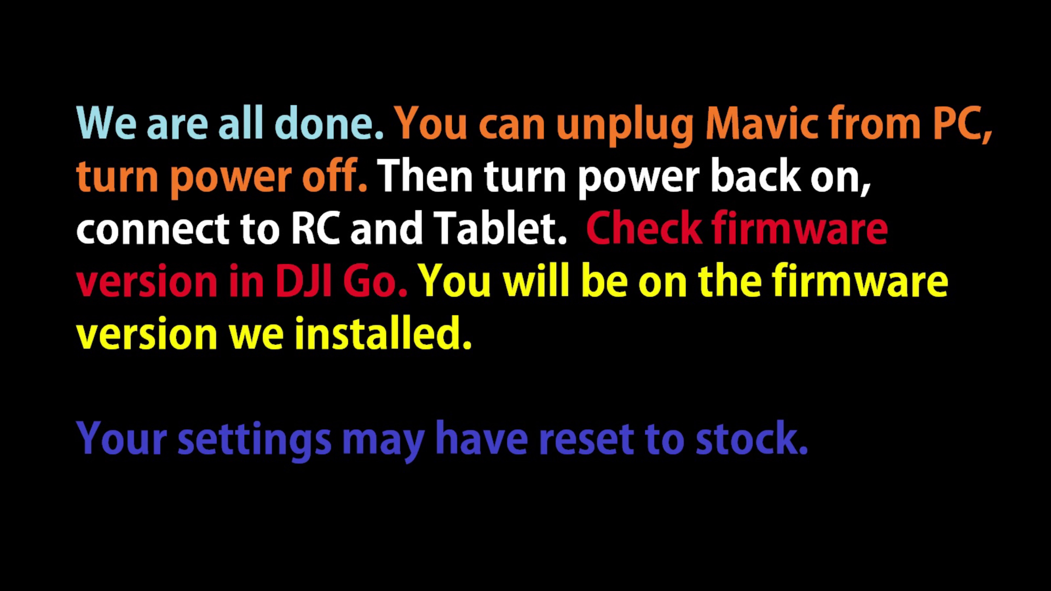